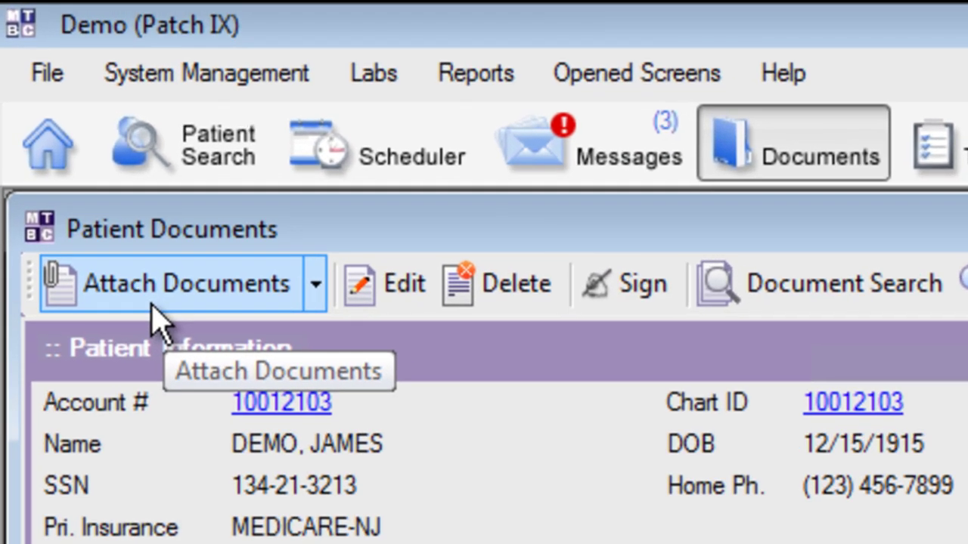
# Step: Open the Attach Patient Documents screen
pyautogui.click(154, 302)
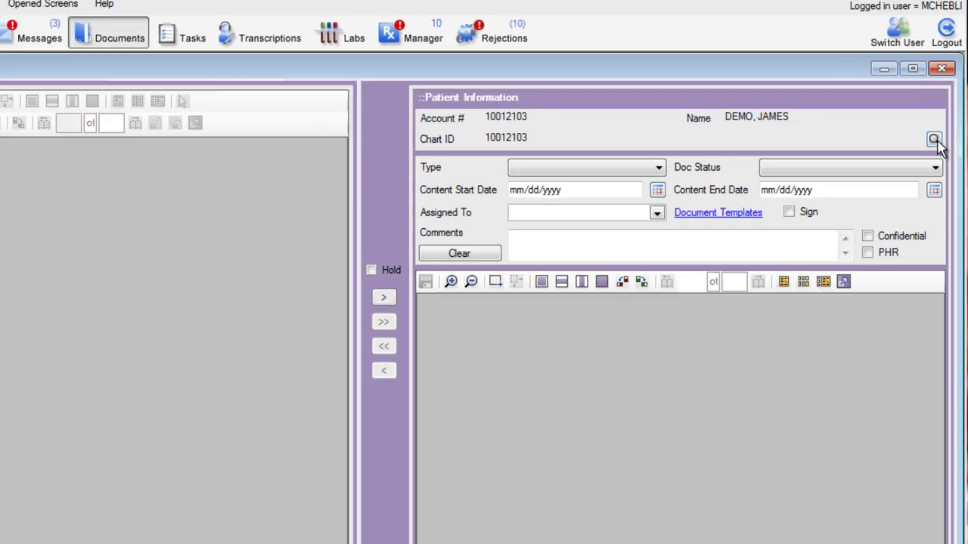
# Step: Search patients by last name and open document attachment for the matching patient
pyautogui.click(912, 152)
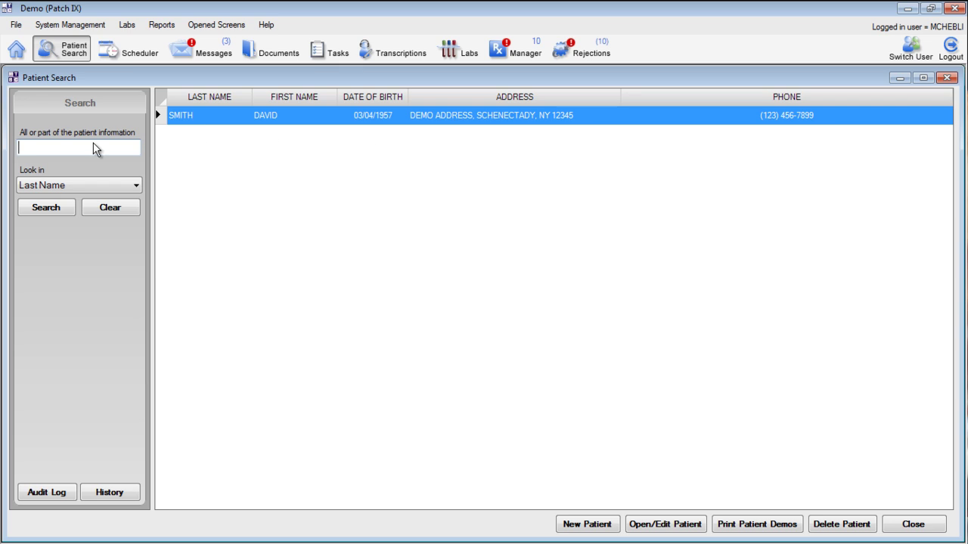
pyautogui.write('smith')
pyautogui.press('Return')
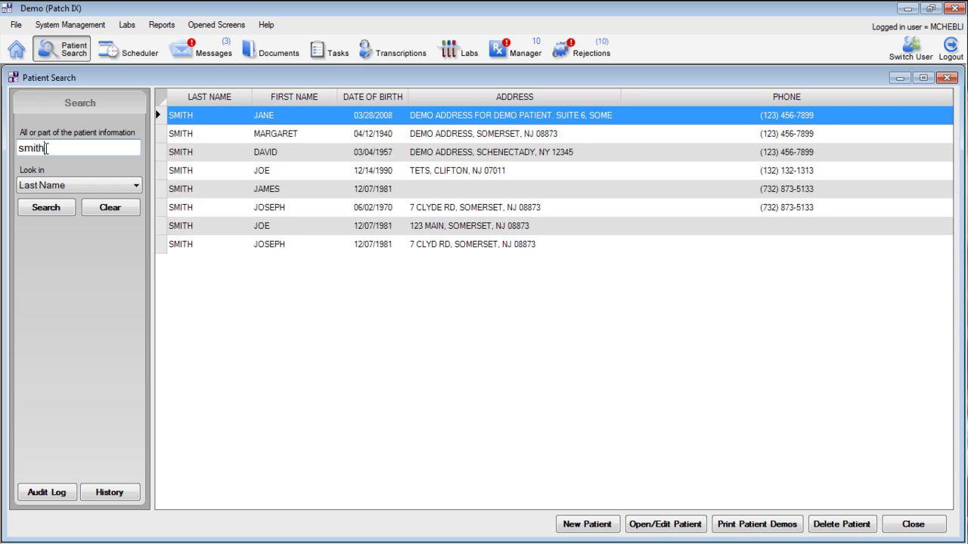
pyautogui.click(276, 171)
pyautogui.doubleClick(276, 172)
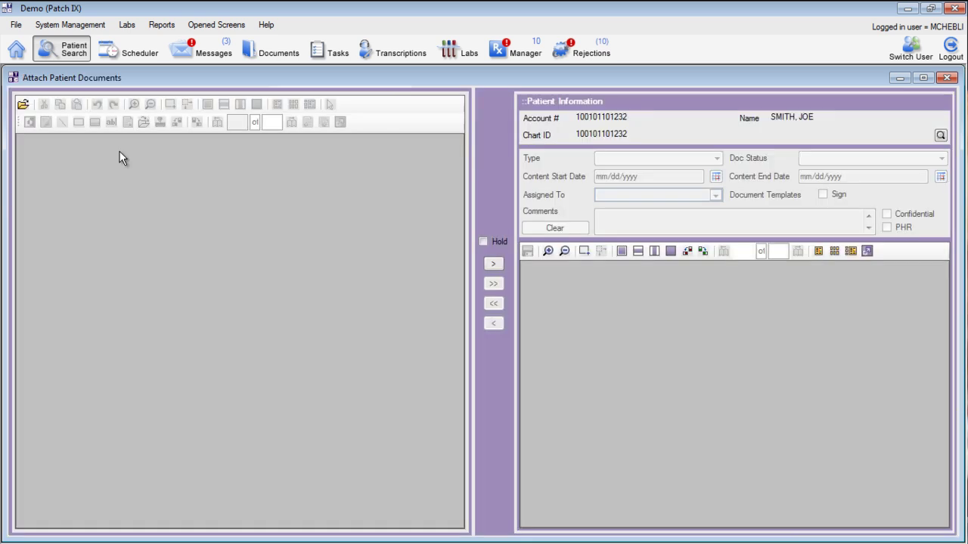
# Step: Load the scanned fax image _obj_2_D2474_021 into the source viewer
pyautogui.click(22, 106)
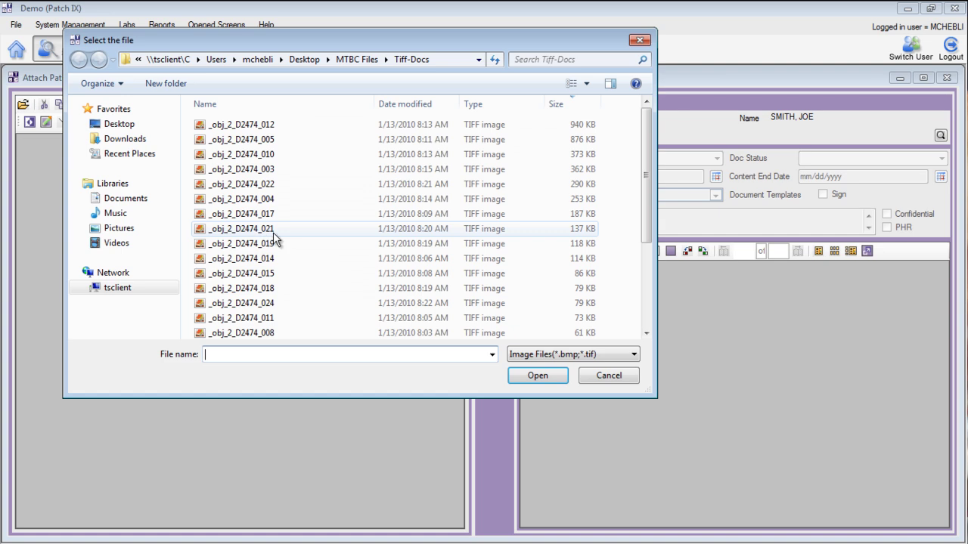
pyautogui.click(260, 231)
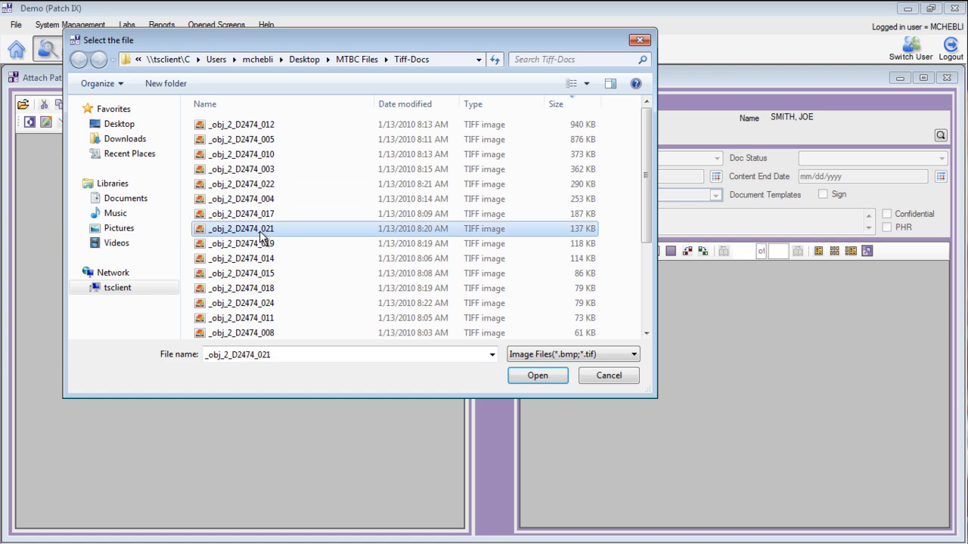
pyautogui.doubleClick(261, 236)
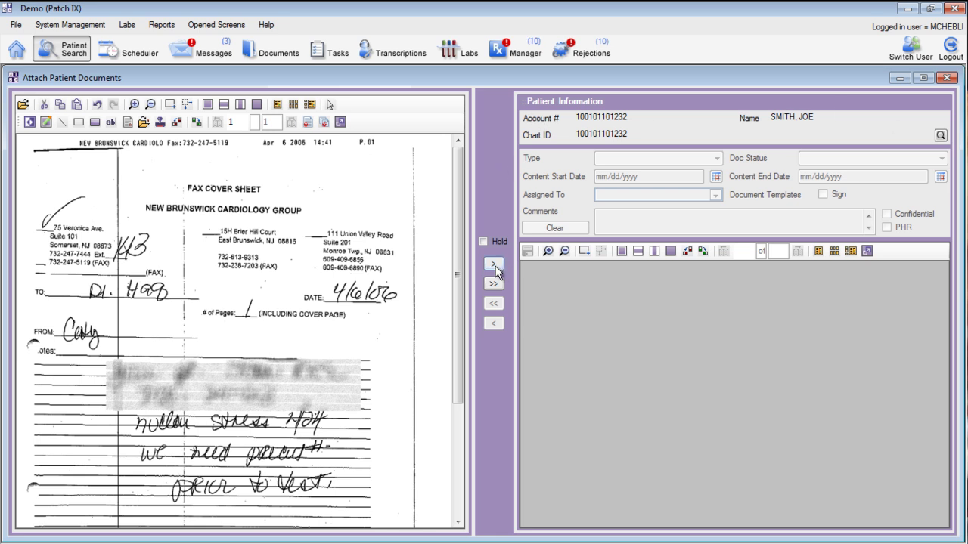
# Step: Move the fax to the attachment pane, typed Cardiology Notes with status Closed and PHR on
pyautogui.click(493, 265)
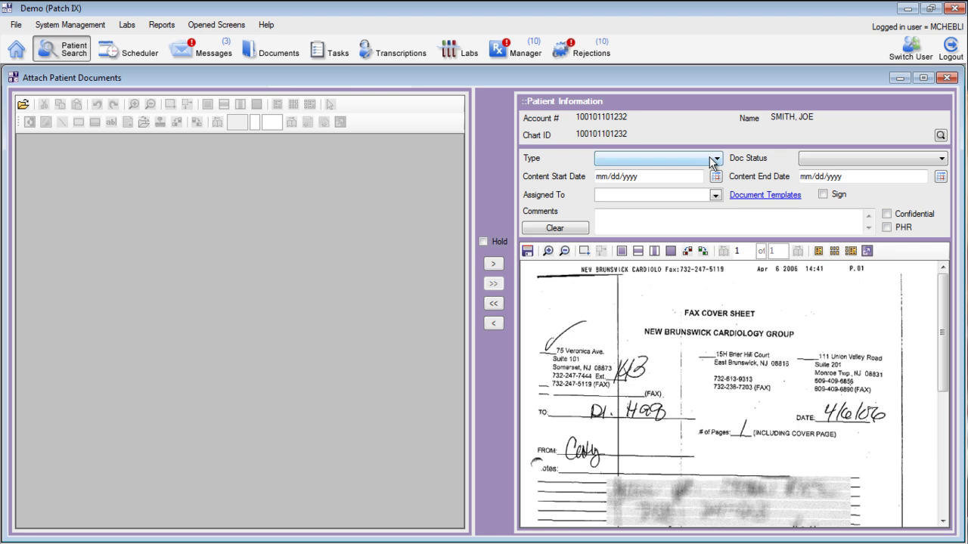
pyautogui.moveTo(942, 303); pyautogui.dragTo(942, 356)
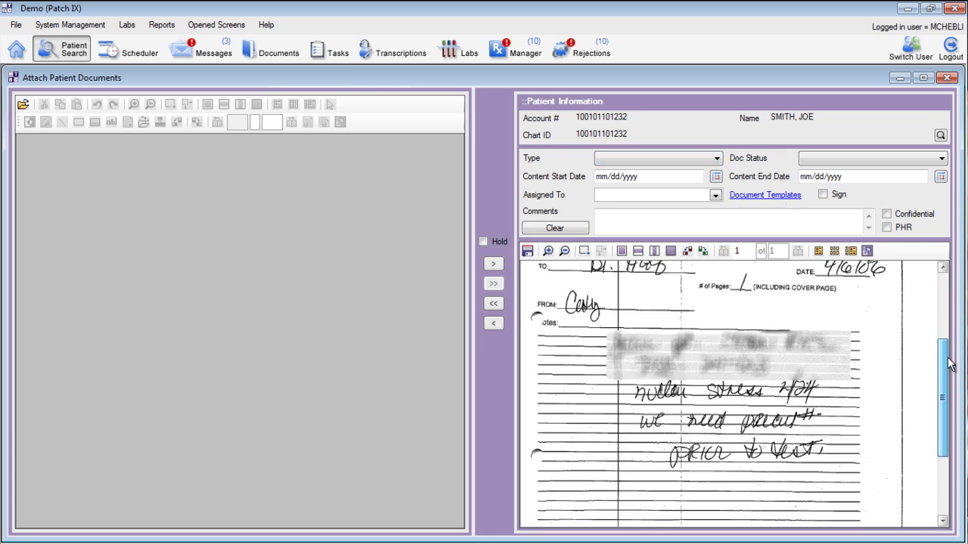
pyautogui.click(658, 158)
pyautogui.click(652, 209)
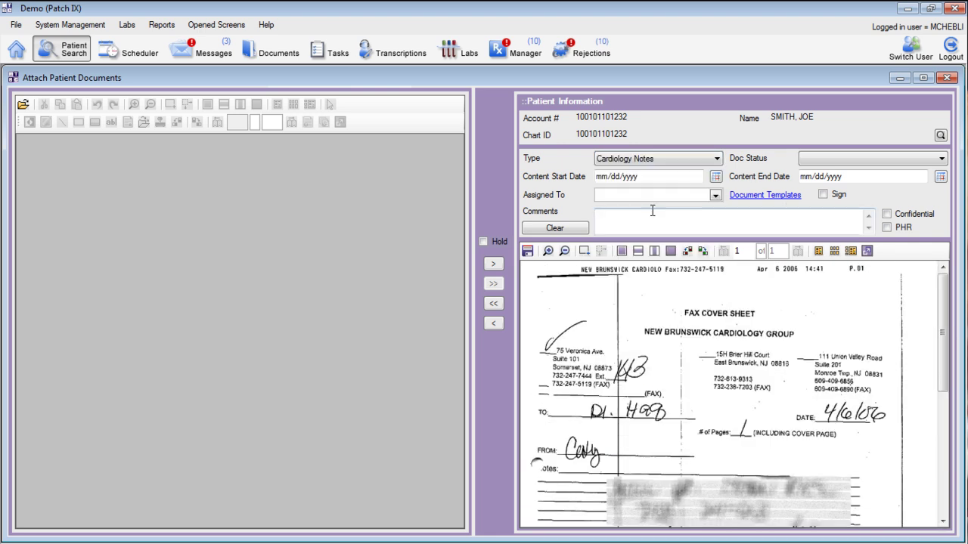
pyautogui.click(924, 160)
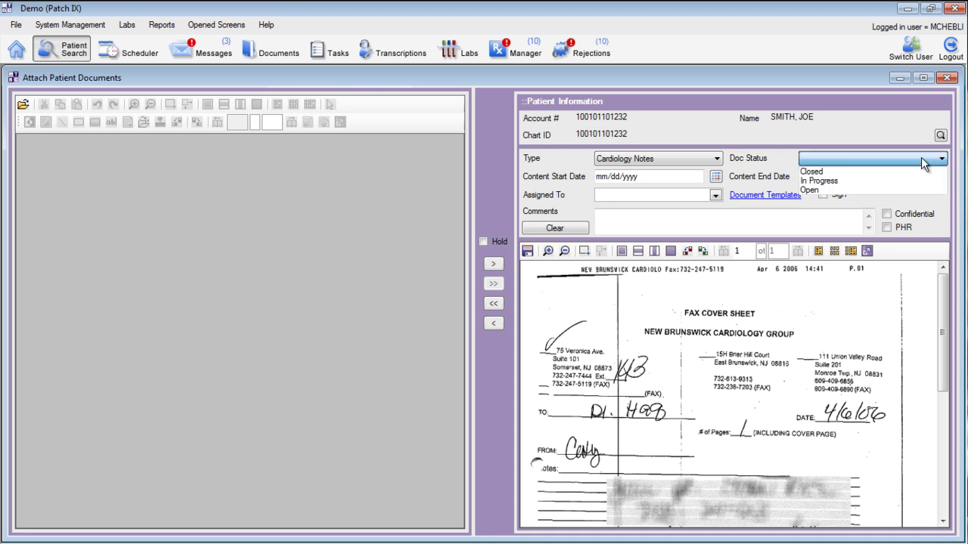
pyautogui.click(868, 173)
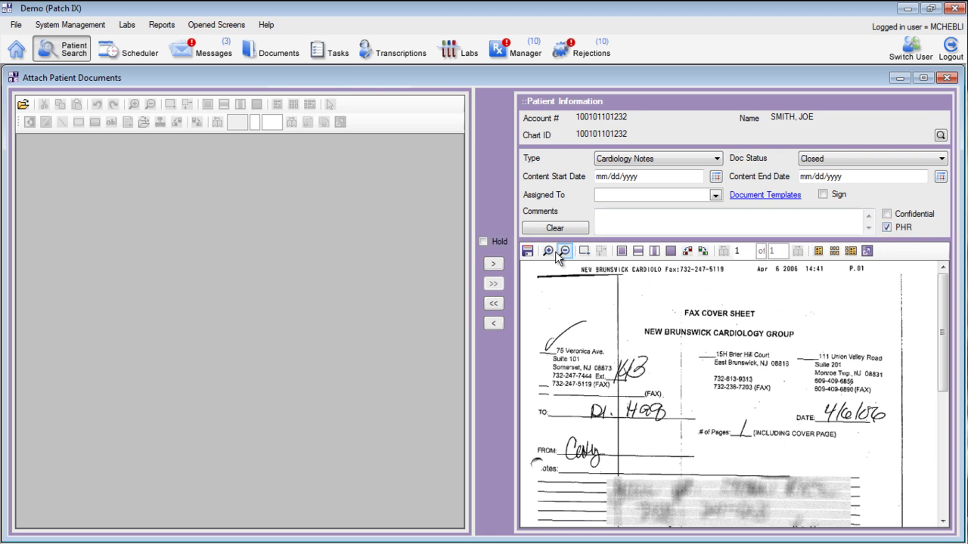
pyautogui.click(530, 253)
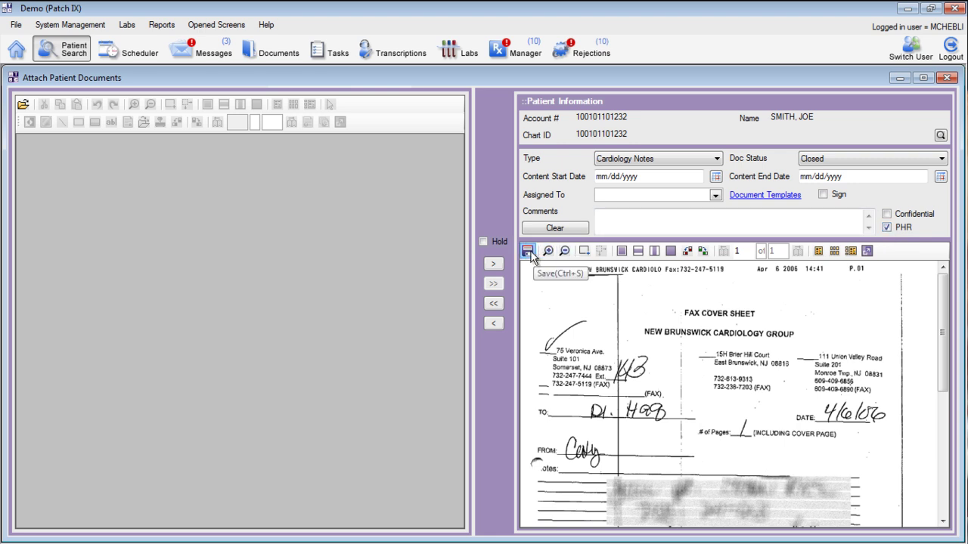
# Step: Save the fax, then reopen the patient's chart Documents tab to verify it
pyautogui.click(531, 254)
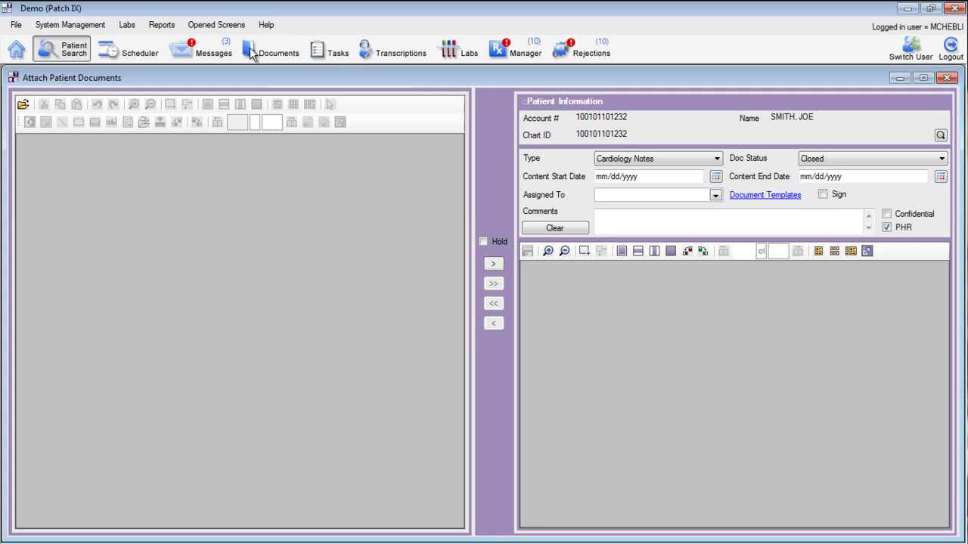
pyautogui.click(81, 53)
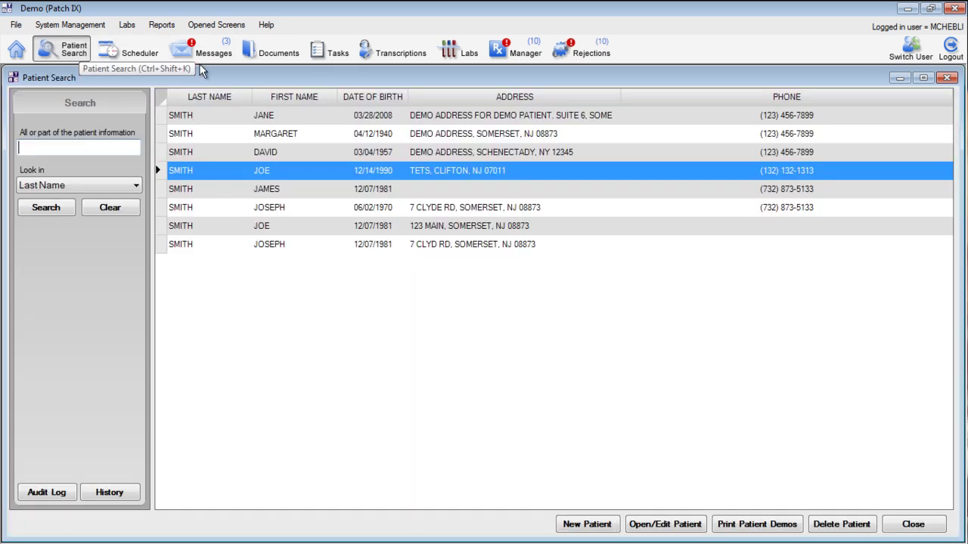
pyautogui.doubleClick(265, 172)
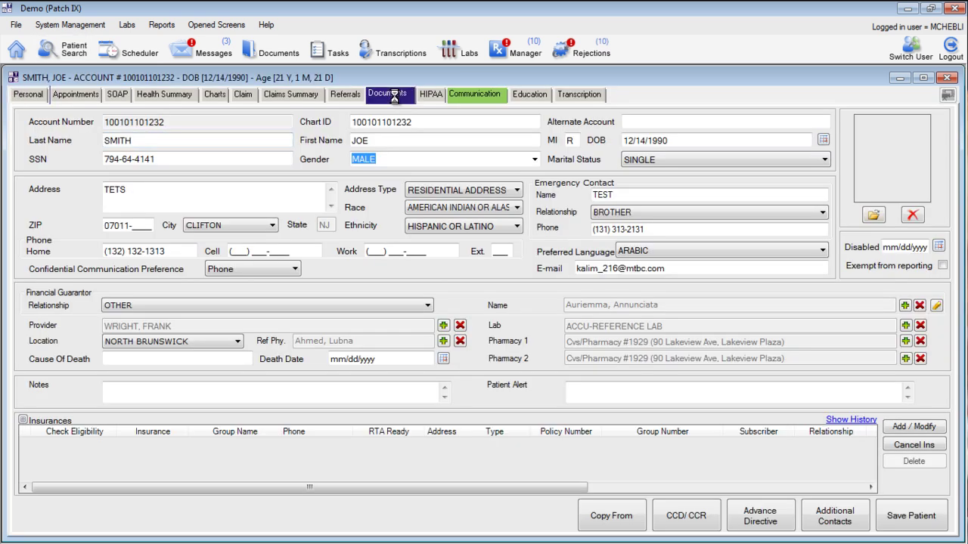
pyautogui.click(394, 95)
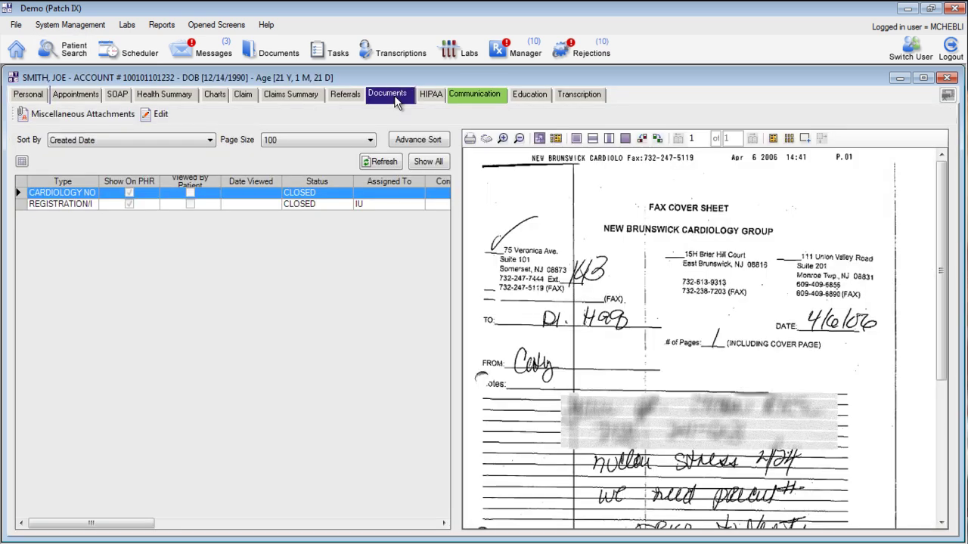
pyautogui.moveTo(945, 193); pyautogui.dragTo(950, 258)
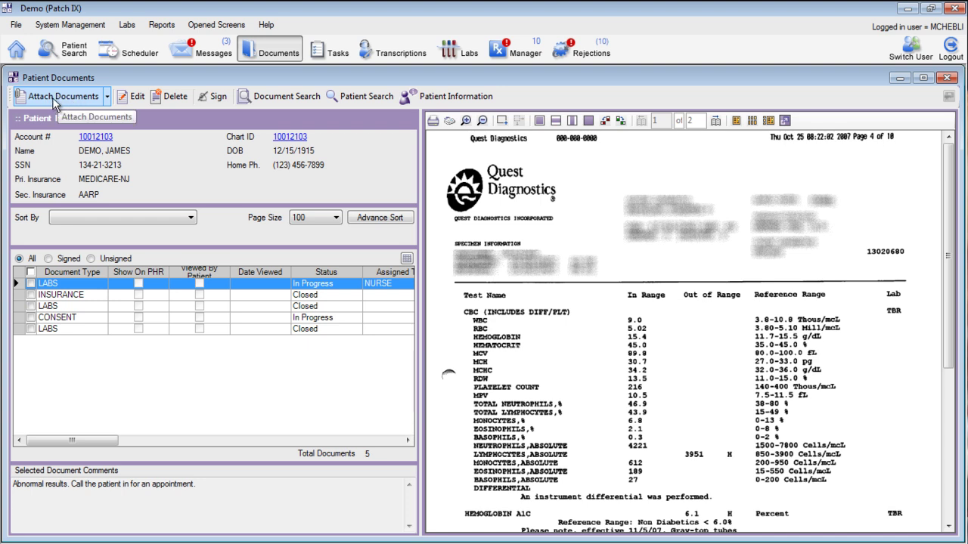
# Step: Open the patient's chart Documents tab and review the INSURANCE and LABS documents
pyautogui.click(109, 97)
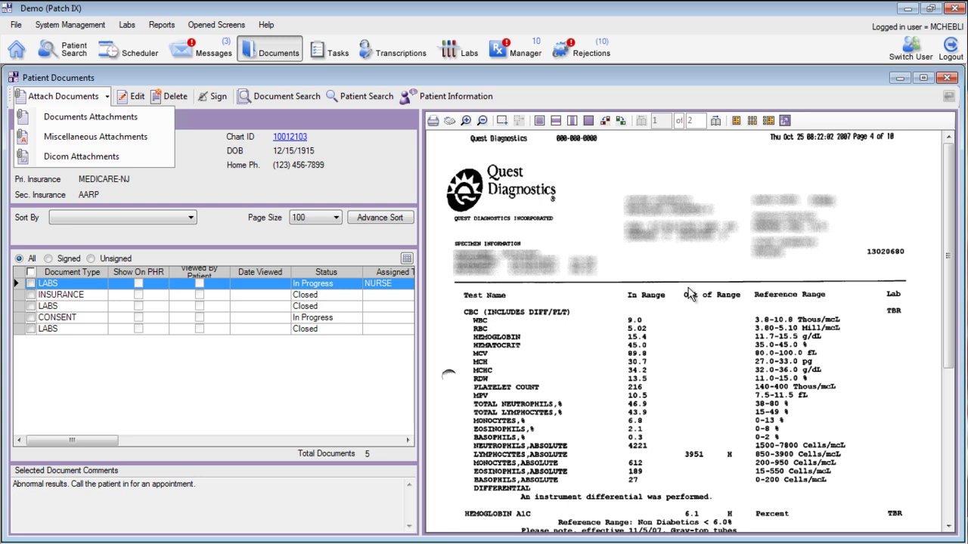
pyautogui.click(673, 342)
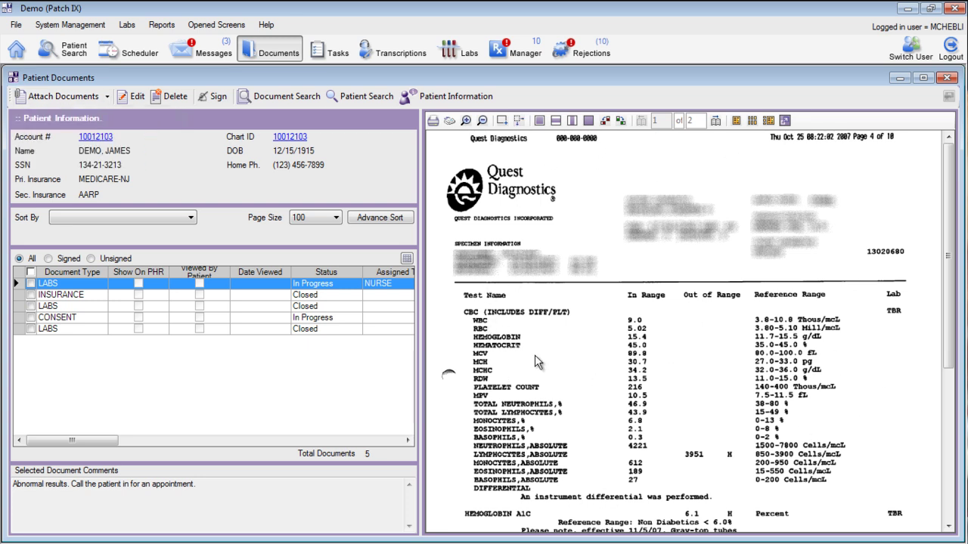
pyautogui.click(98, 137)
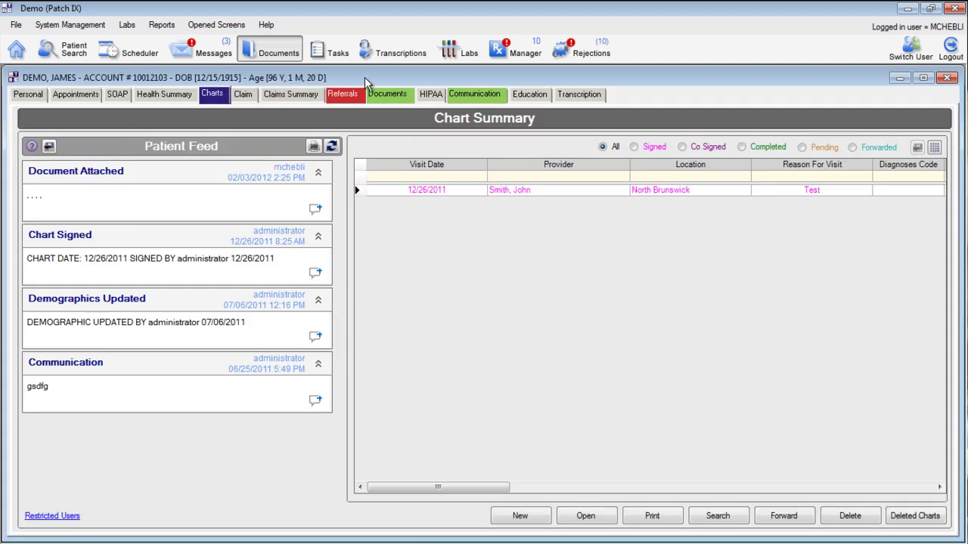
pyautogui.click(388, 97)
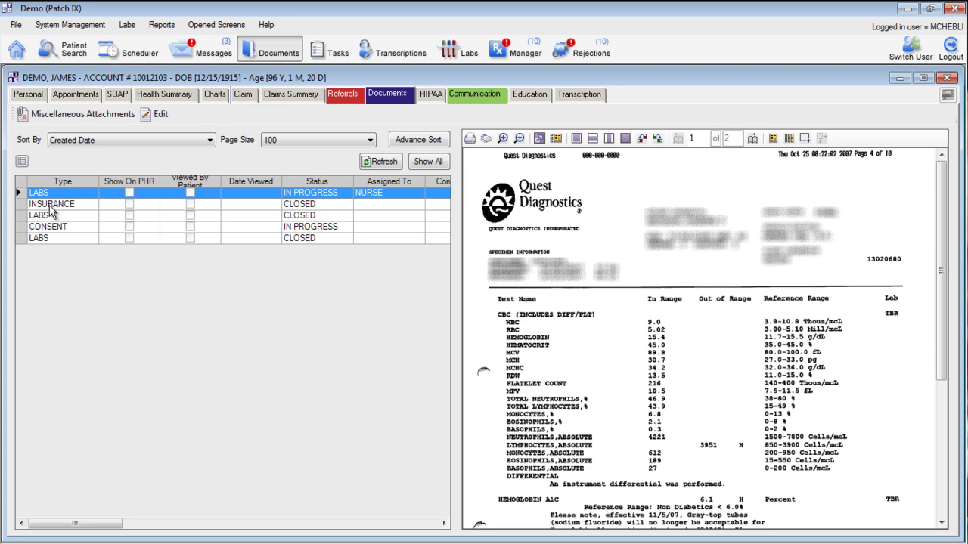
pyautogui.click(49, 208)
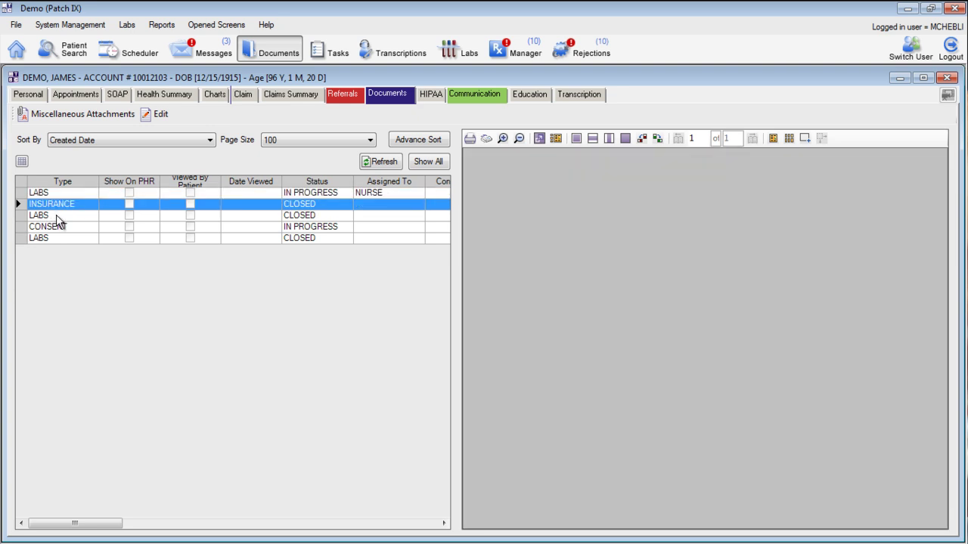
pyautogui.click(59, 217)
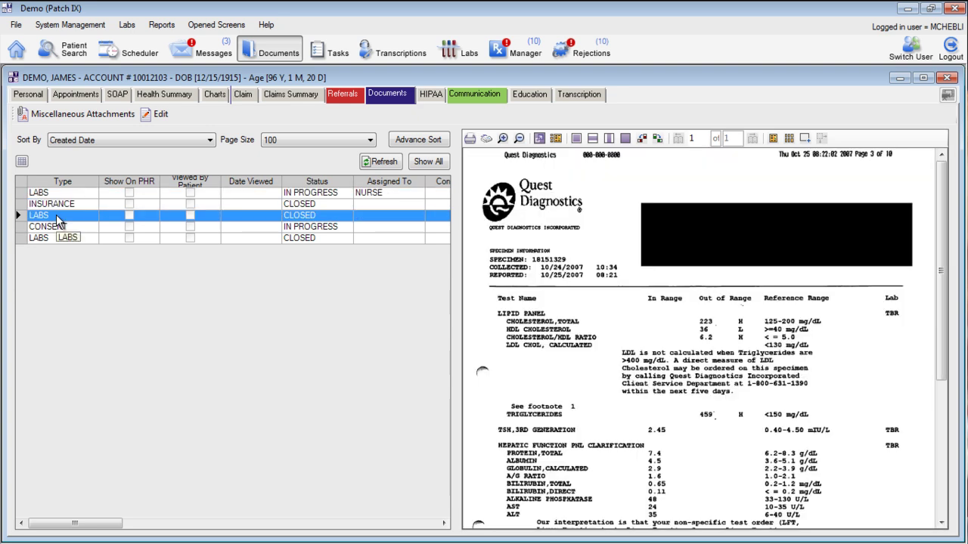
pyautogui.click(62, 194)
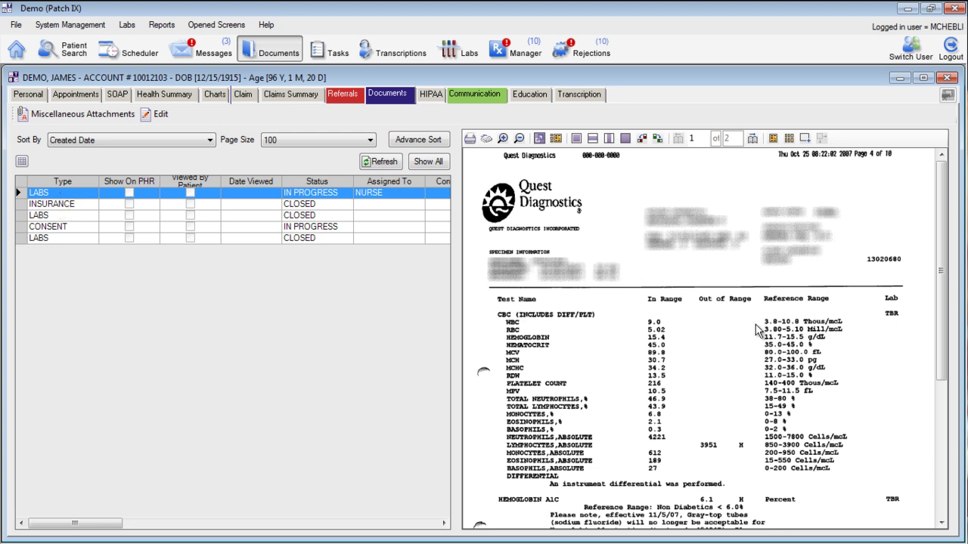
# Step: Create a new miscellaneous attachment with the hand photo, attachment type Misc
pyautogui.click(70, 115)
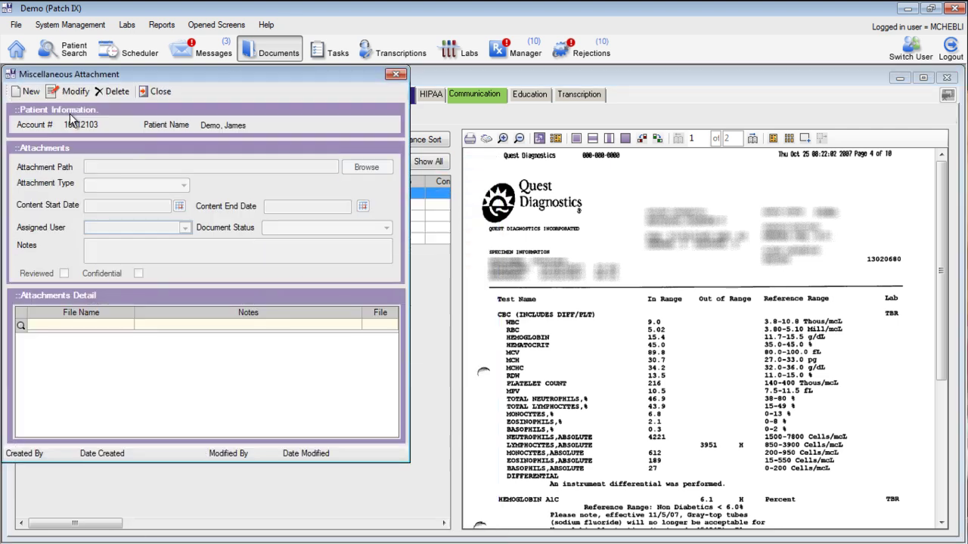
pyautogui.click(31, 94)
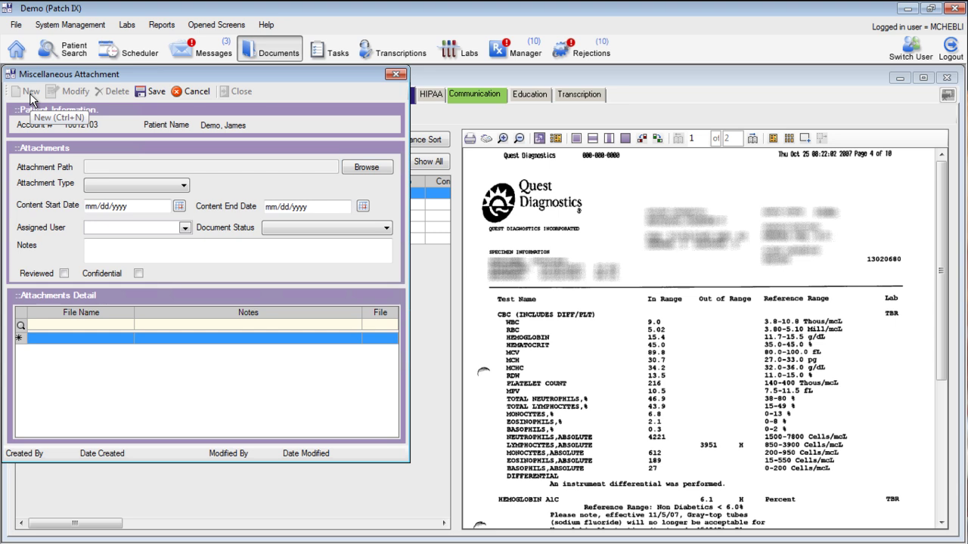
pyautogui.click(367, 168)
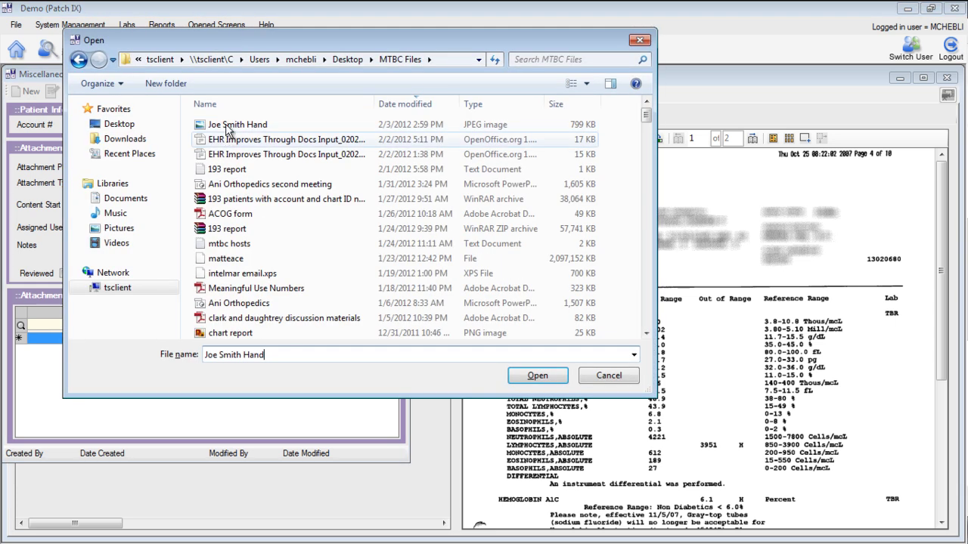
pyautogui.doubleClick(227, 127)
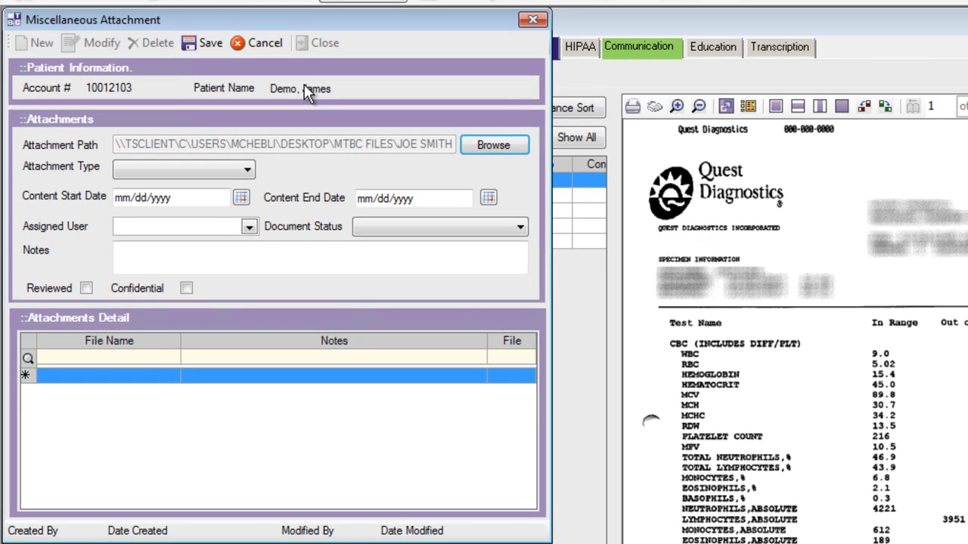
pyautogui.click(247, 171)
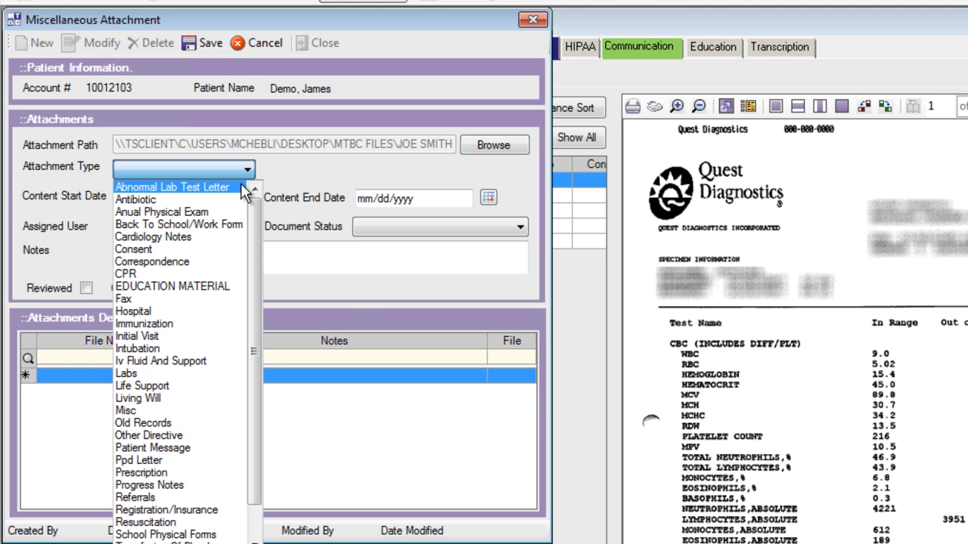
pyautogui.click(192, 411)
# Step: Add a note describing the hand photo and save the attachment record
pyautogui.click(186, 256)
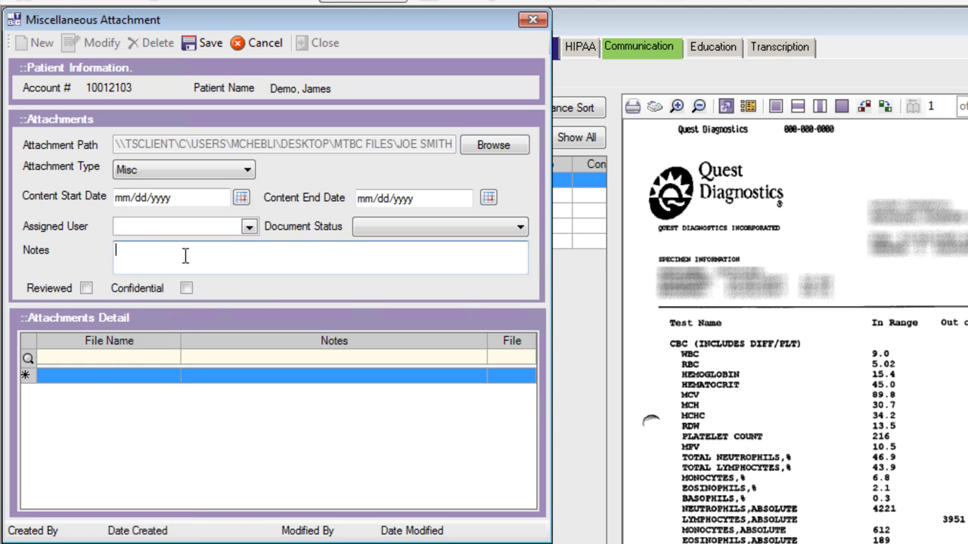
pyautogui.write('Picture of J')
pyautogui.write("oe's")
pyautogui.press('BackSpace')
pyautogui.write('d')
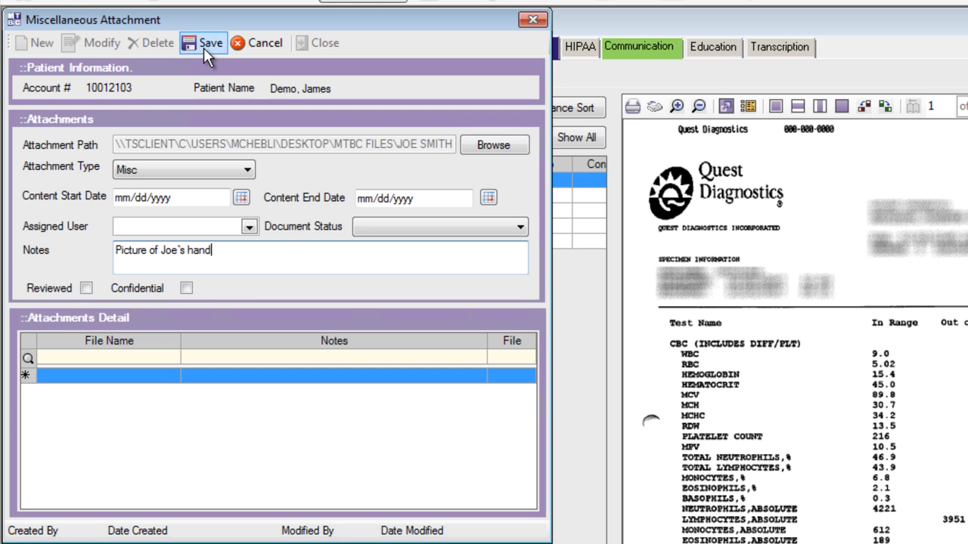
pyautogui.hotkey('ctrl', 's')
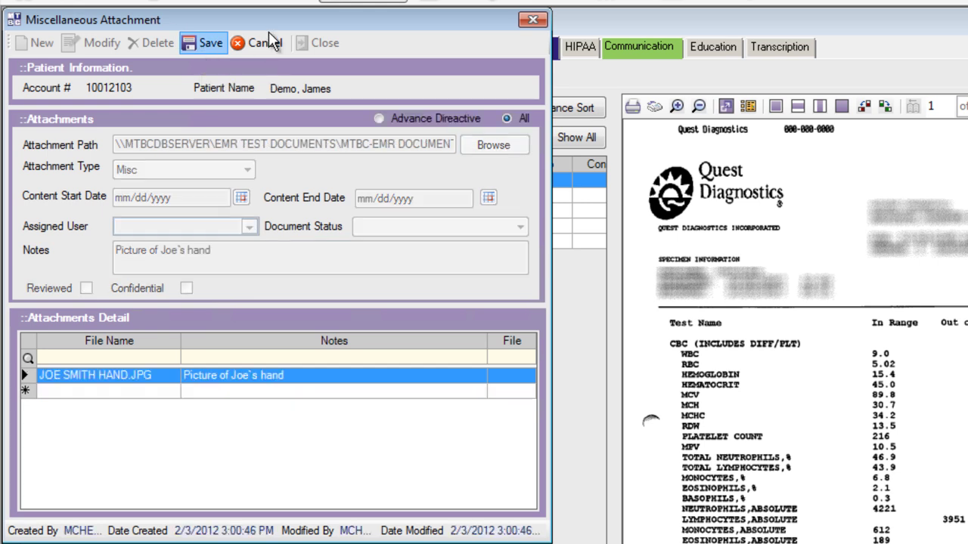
# Step: Close the form, refresh the documents list, and view the new MISC hand photo
pyautogui.click(227, 43)
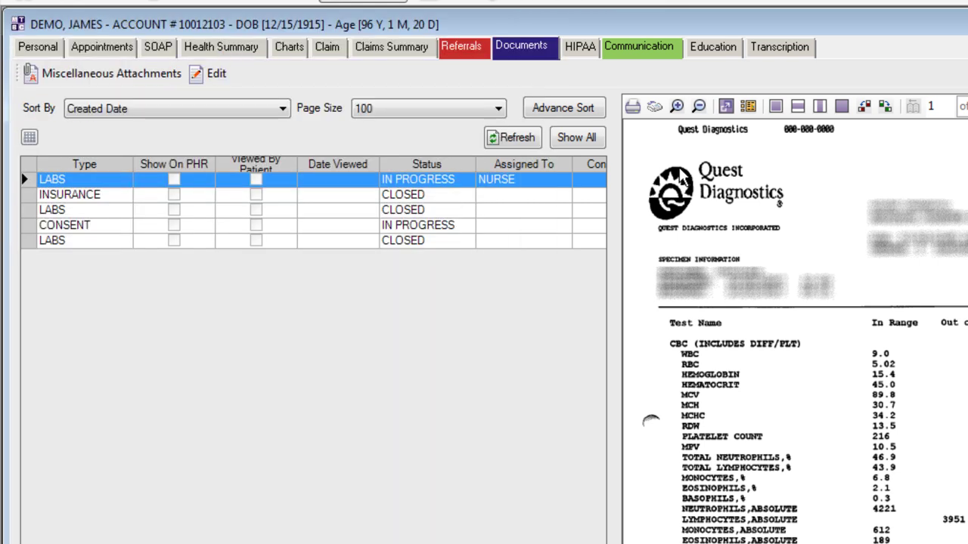
pyautogui.click(523, 139)
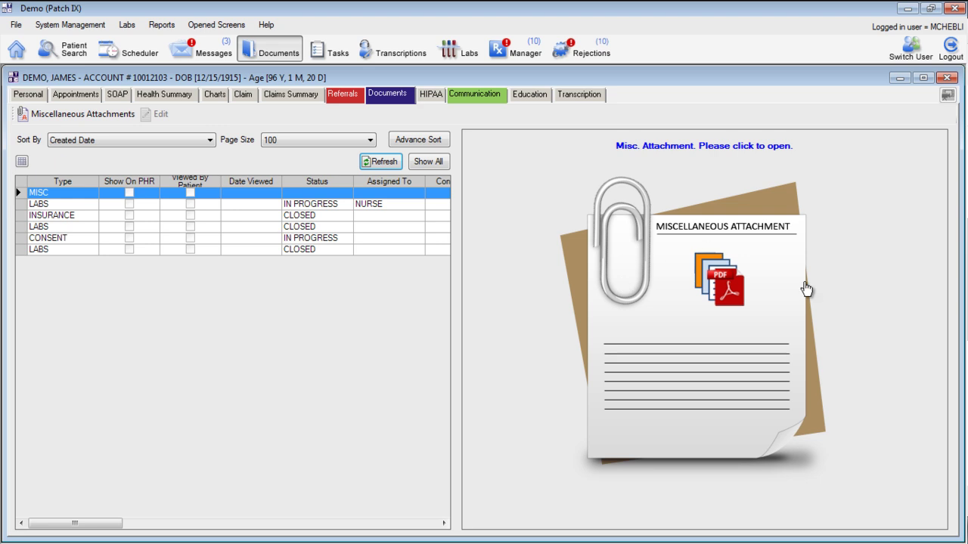
pyautogui.click(675, 311)
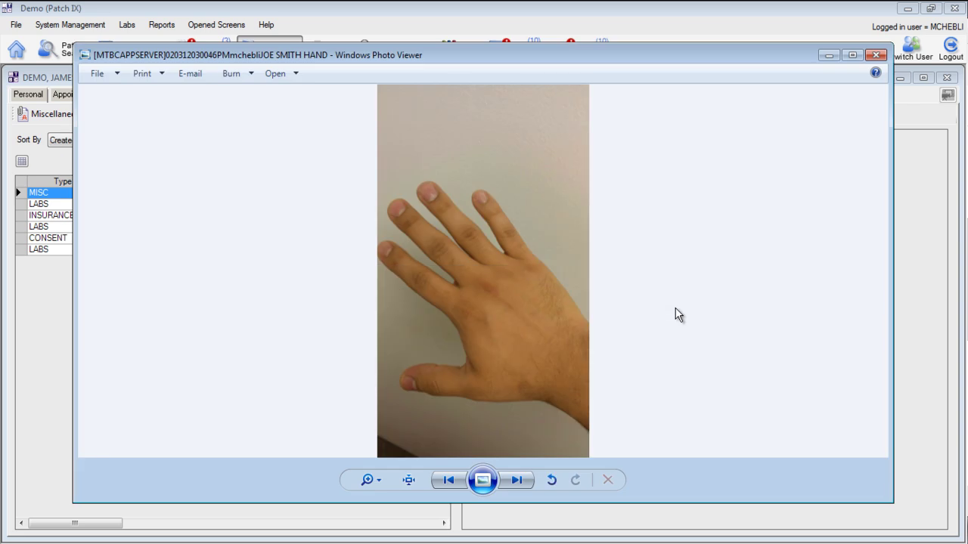